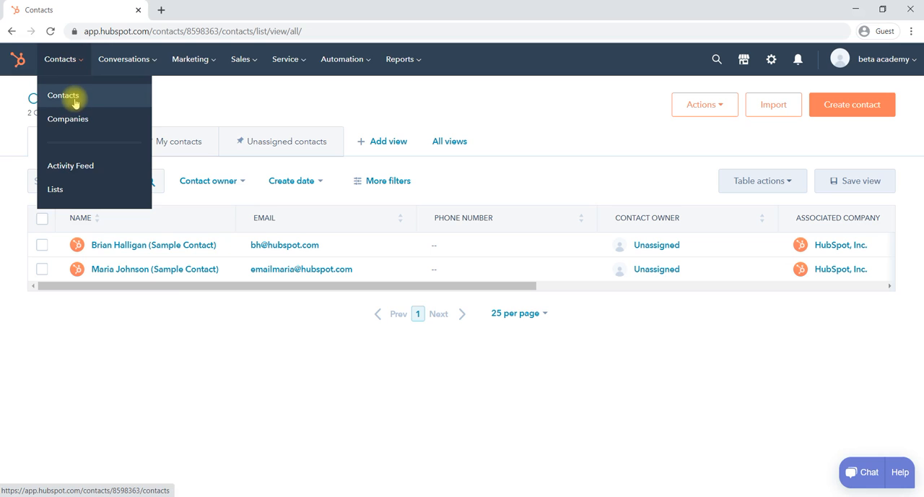
# - Start a new record in the contacts list and enter the contact's email address
pyautogui.click(75, 101)
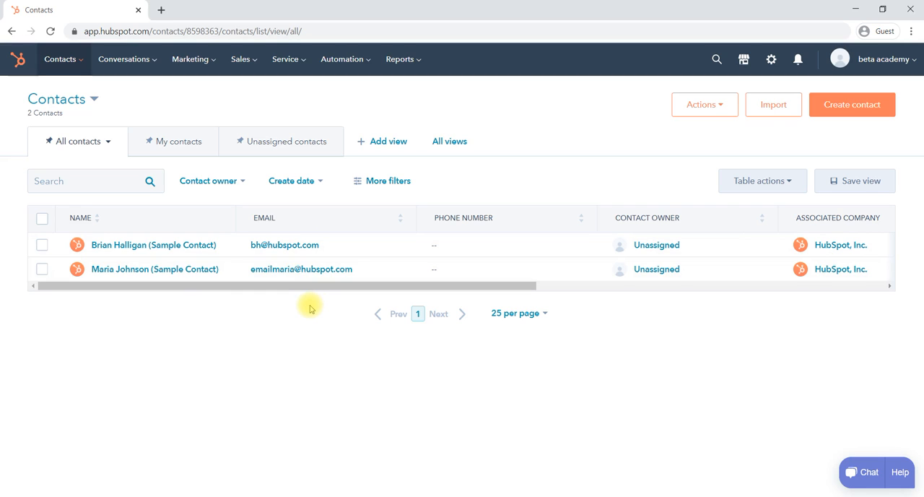
pyautogui.click(846, 112)
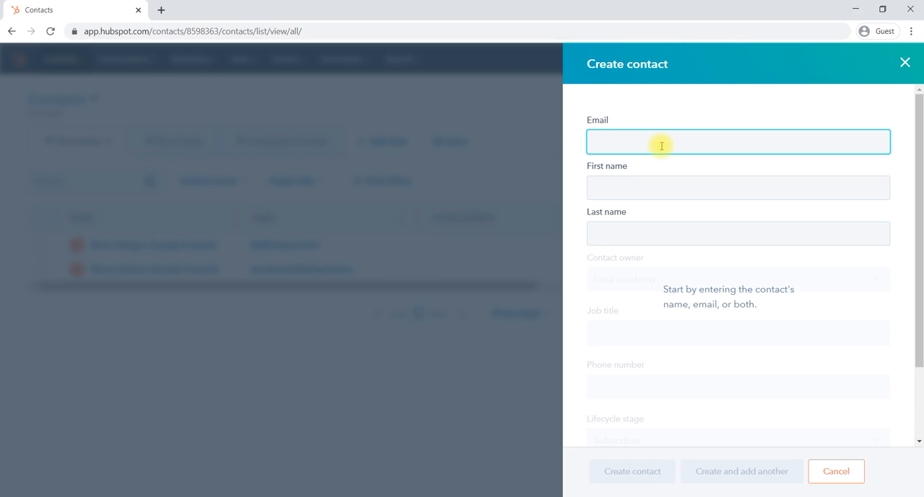
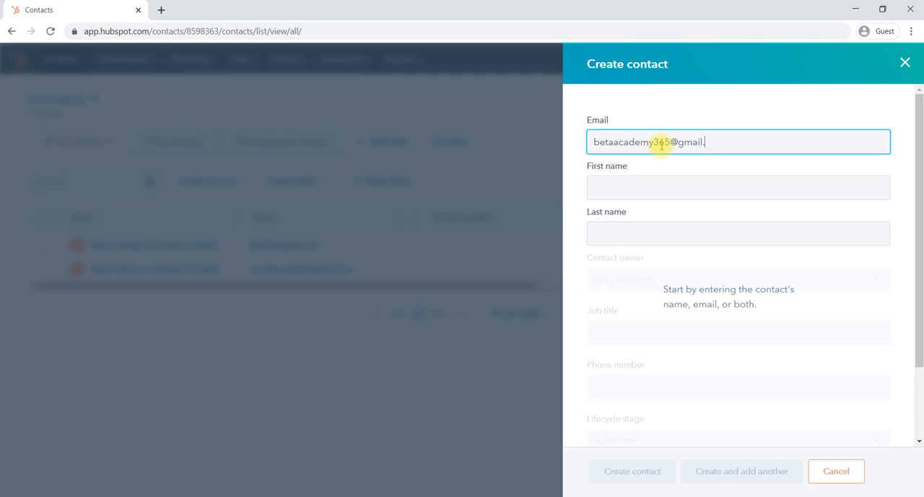
# - Fill in the new contact's first name and last name
pyautogui.click(640, 185)
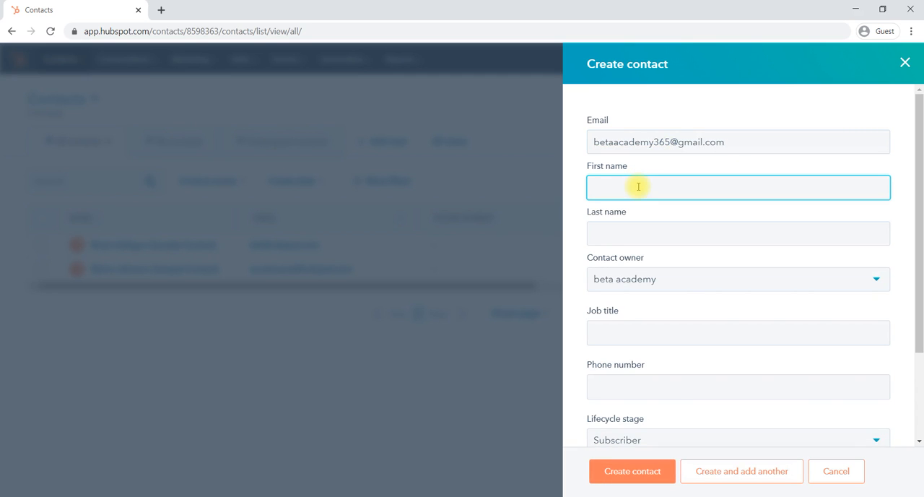
pyautogui.write('karun')
pyautogui.click(620, 231)
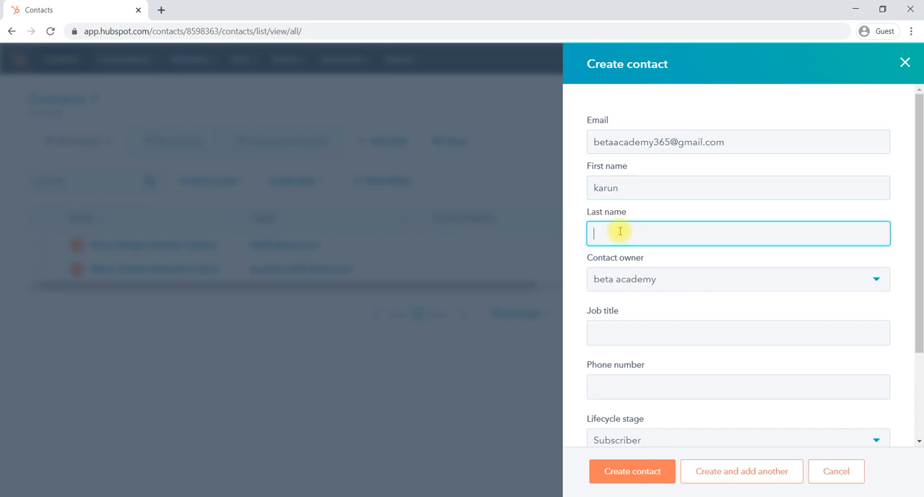
pyautogui.write('L')
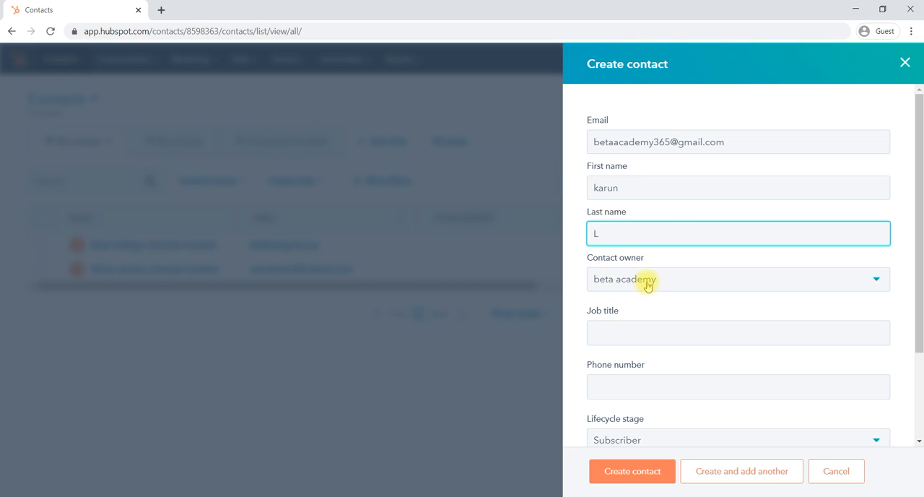
# - Set the new contact's job title to "manager" and fill in the phone number
pyautogui.click(617, 332)
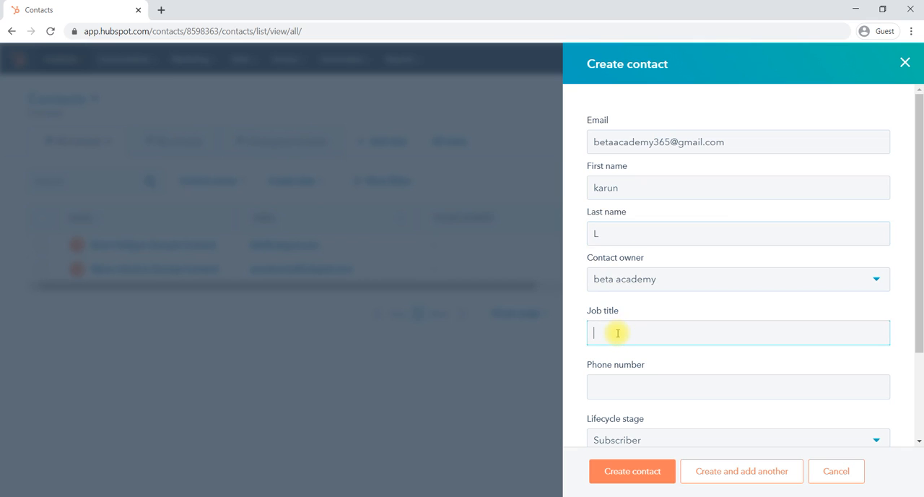
pyautogui.write('manager')
pyautogui.scroll(-2, 618, 332)
pyautogui.click(606, 272)
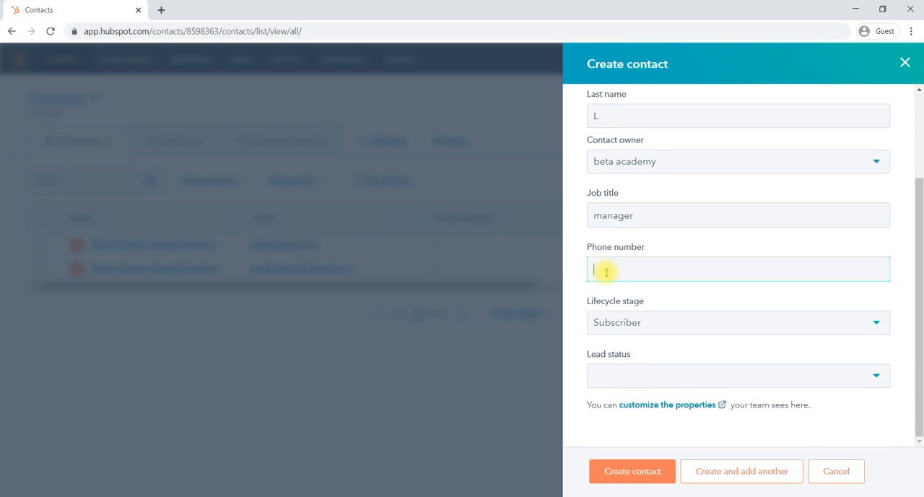
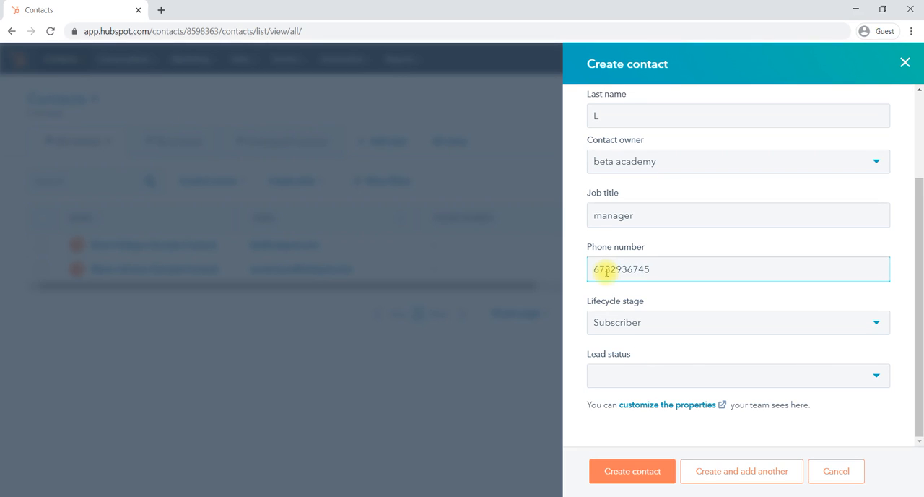
# - Set the new contact's lifecycle stage to Customer
pyautogui.click(647, 323)
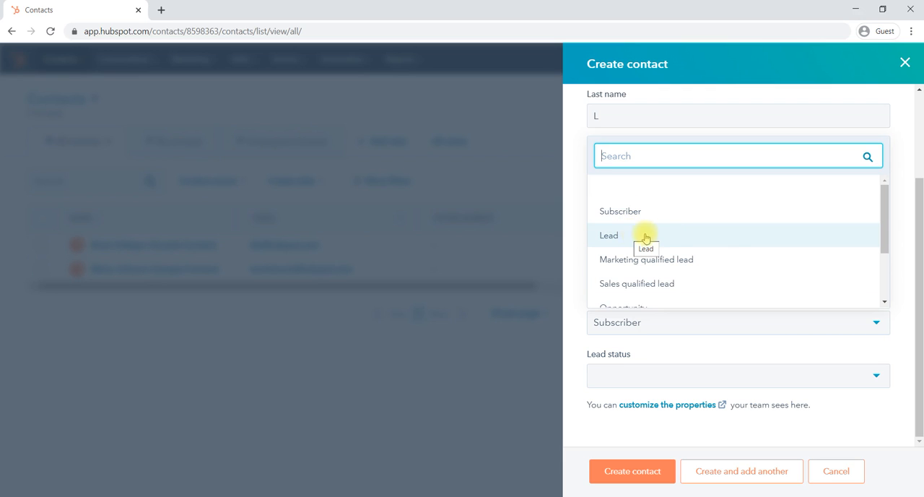
pyautogui.scroll(-1, 661, 238)
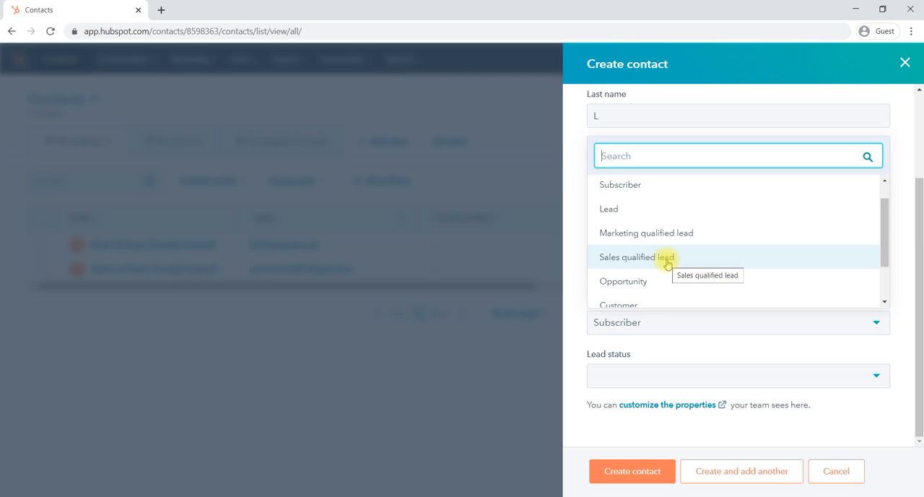
pyautogui.scroll(-1, 693, 262)
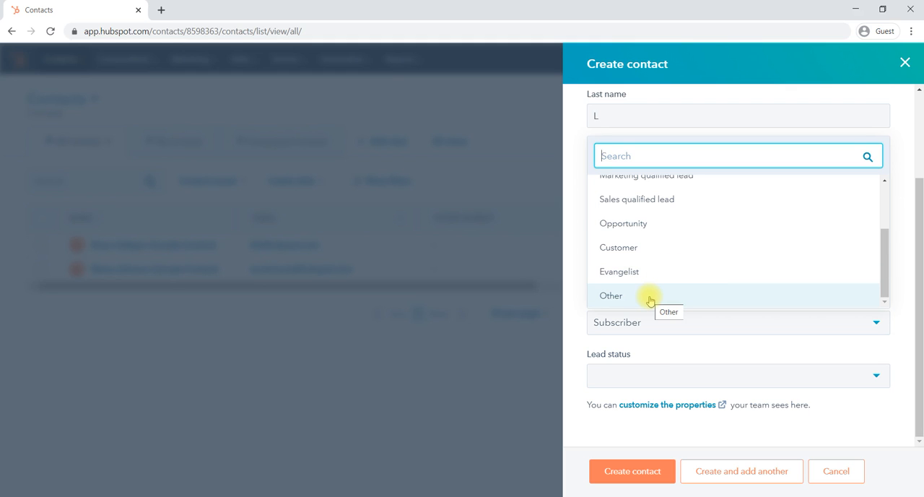
pyautogui.click(660, 249)
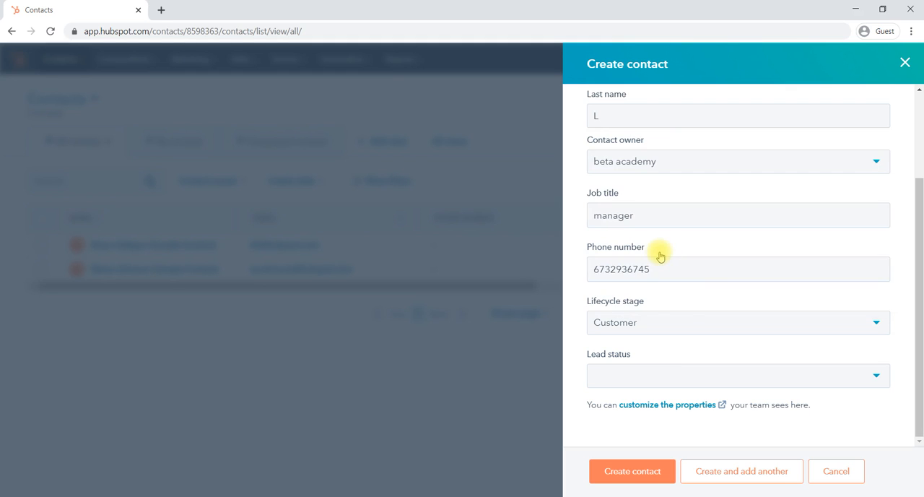
# - Set the lead status to New and create the contact
pyautogui.click(656, 375)
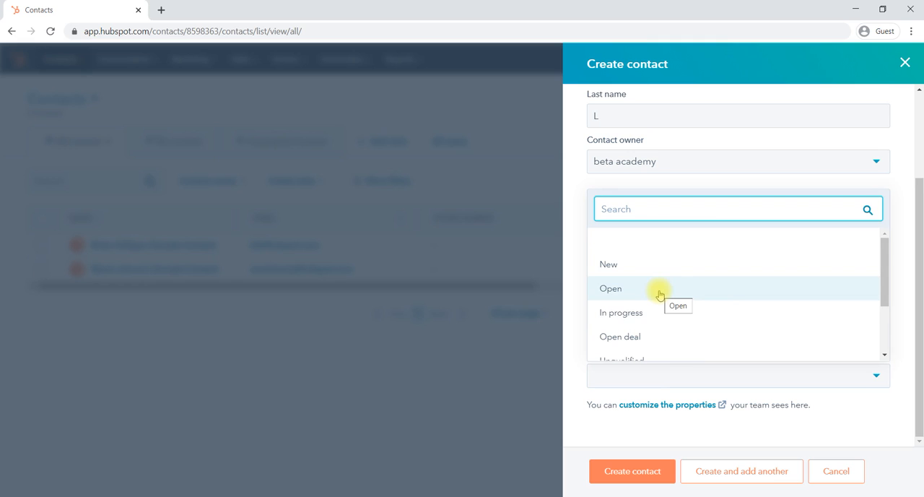
pyautogui.scroll(-1, 697, 306)
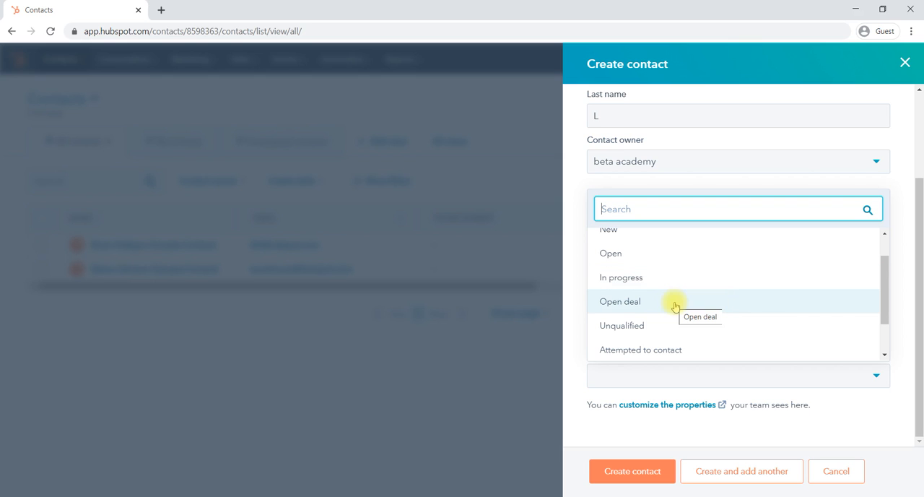
pyautogui.scroll(-2, 674, 304)
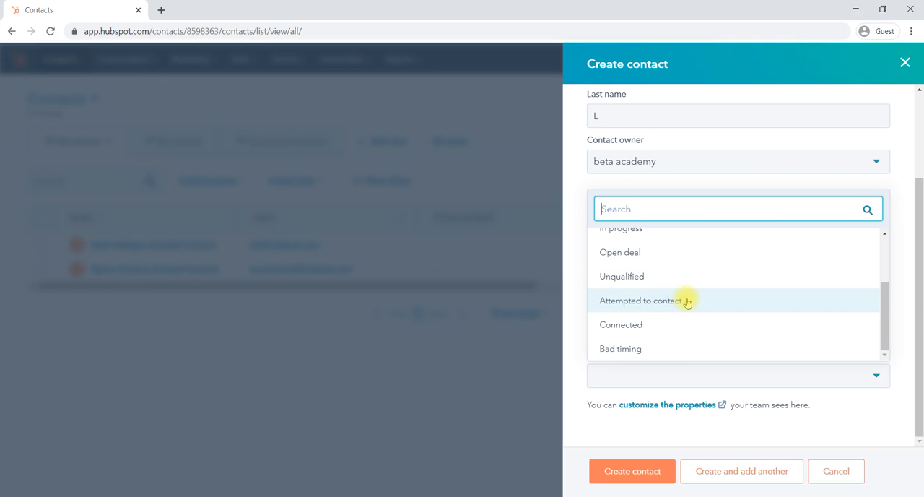
pyautogui.scroll(3, 702, 324)
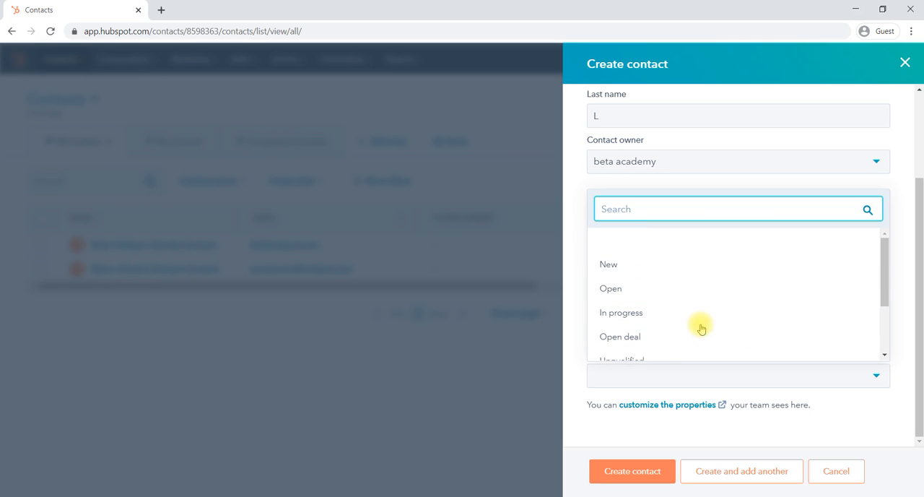
pyautogui.click(656, 265)
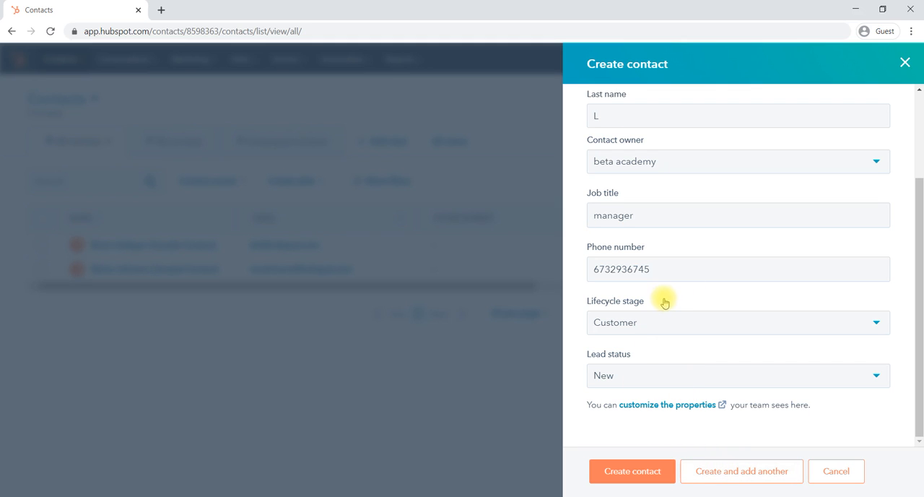
pyautogui.click(639, 473)
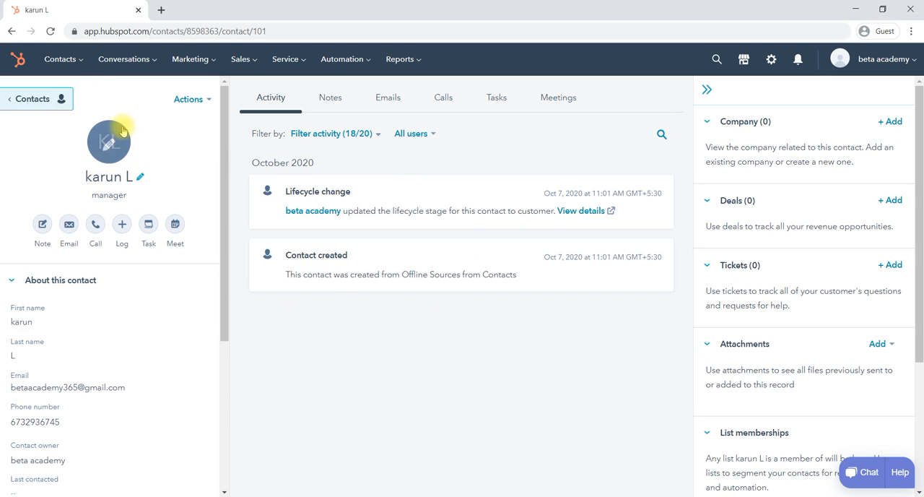
# - Look at the calling options and the activity types that can be logged on the new contact's record
pyautogui.click(96, 230)
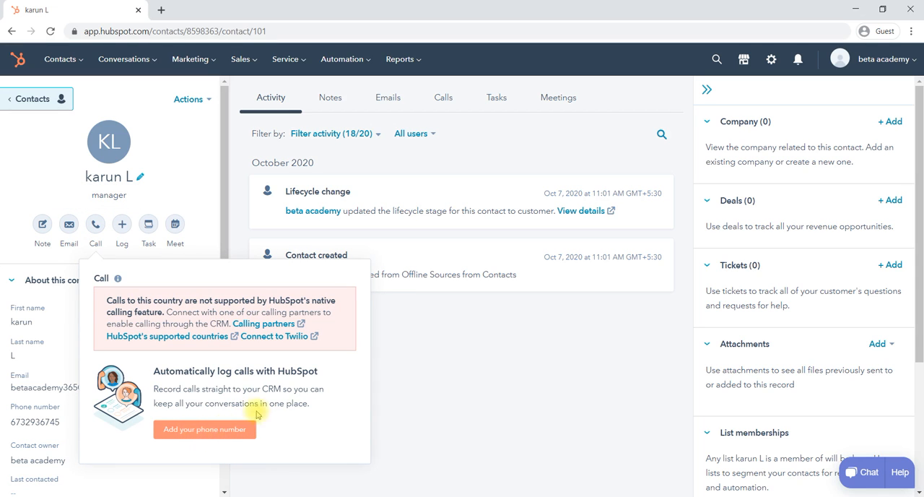
pyautogui.click(423, 367)
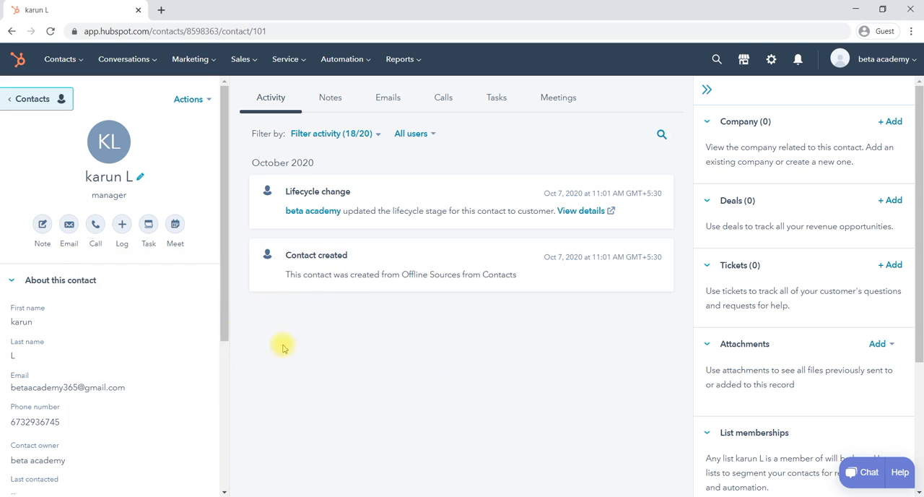
pyautogui.click(123, 224)
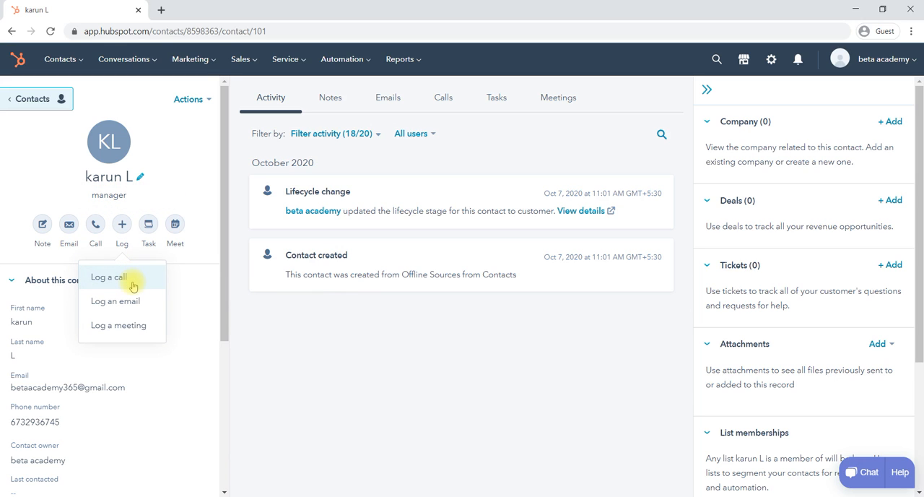
pyautogui.click(212, 302)
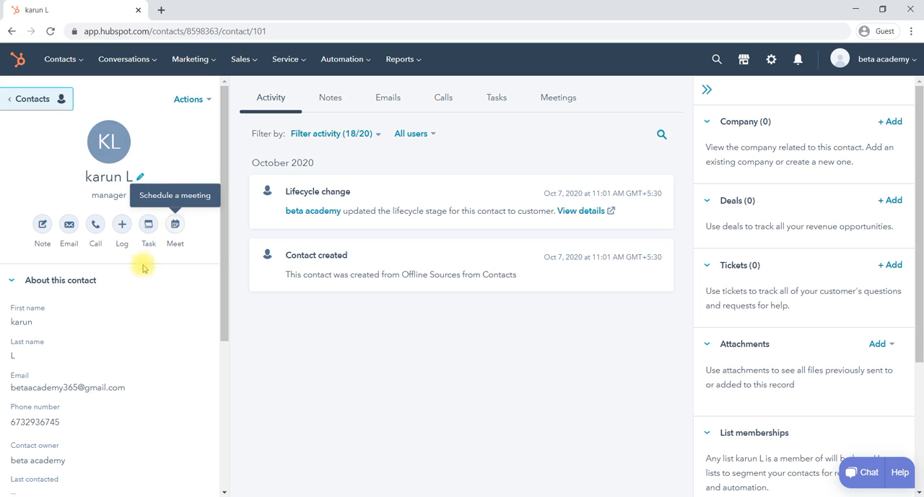
# - Review the property details listed about the contact on the record page
pyautogui.scroll(-1, 140, 325)
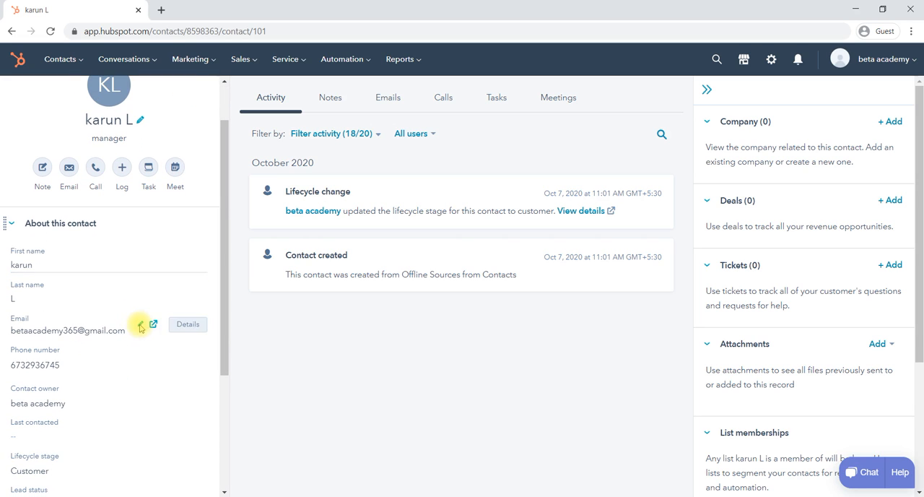
pyautogui.scroll(-3, 83, 339)
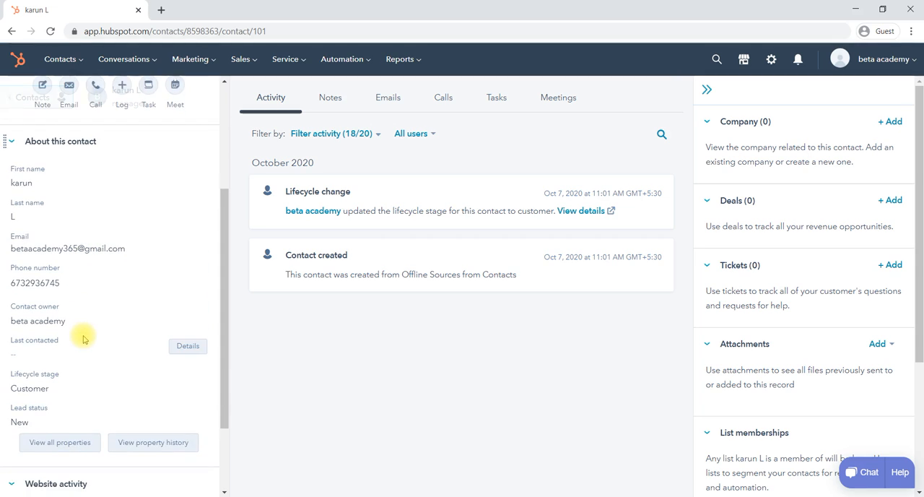
pyautogui.scroll(4, 83, 339)
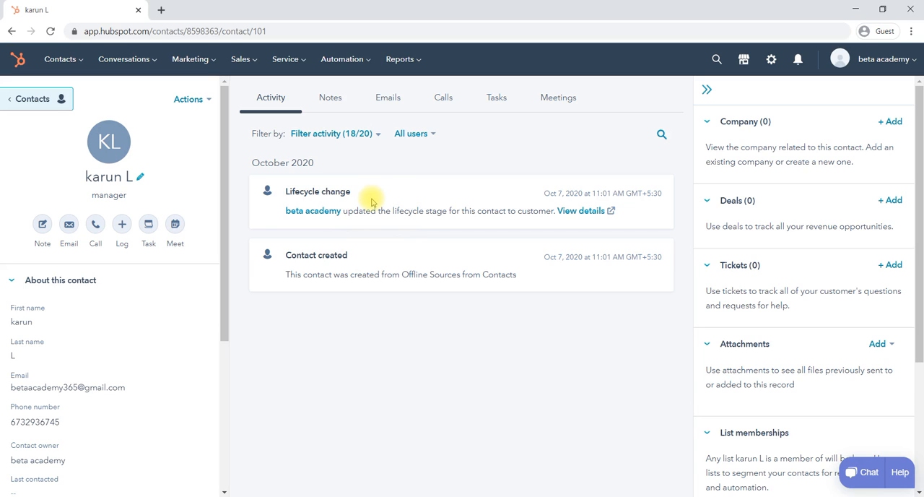
# - Start an email to the contact and connect the existing Gmail account, allowing HubSpot the requested Google access
pyautogui.click(68, 226)
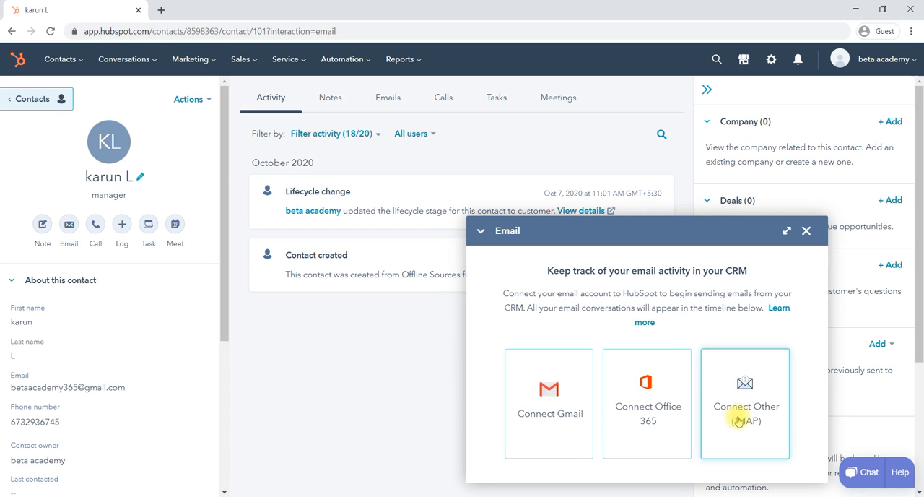
pyautogui.click(542, 411)
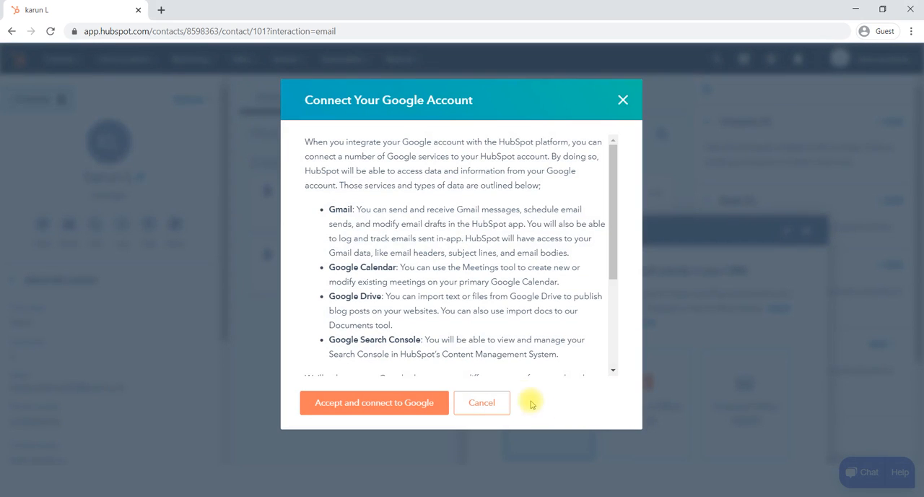
pyautogui.scroll(-5, 498, 340)
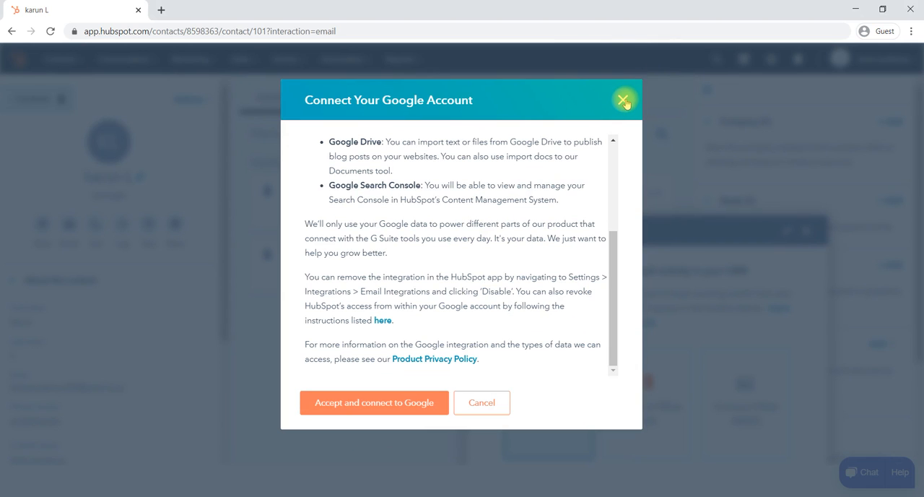
pyautogui.click(382, 407)
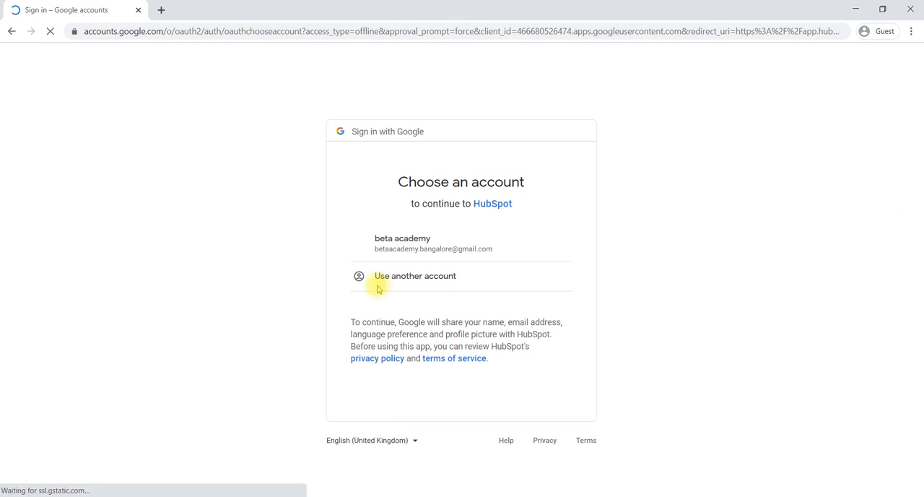
pyautogui.click(398, 246)
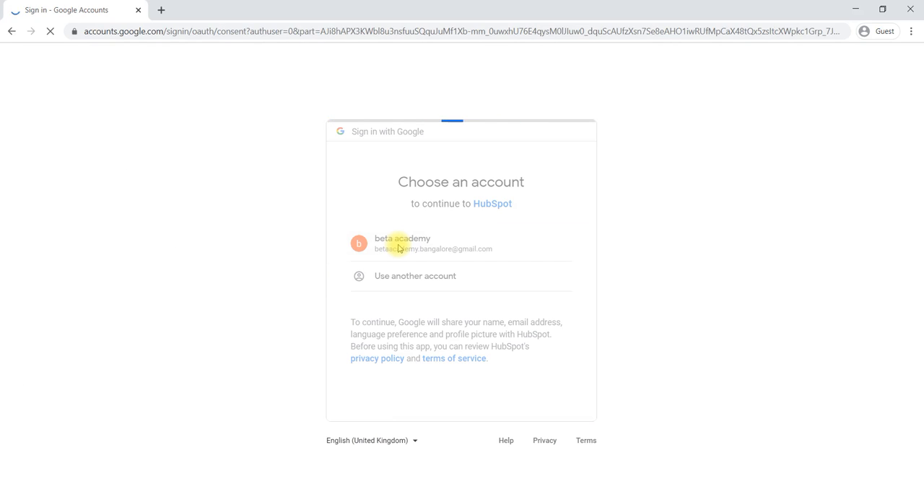
pyautogui.scroll(-3, 398, 245)
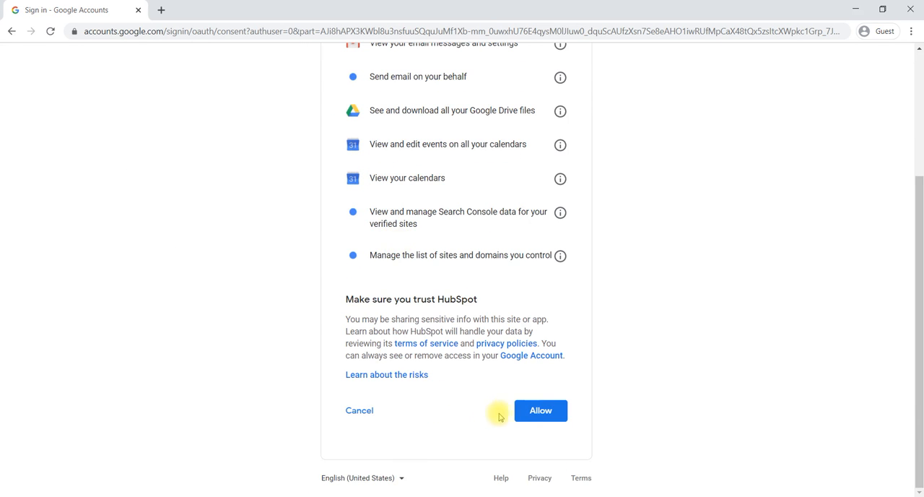
pyautogui.click(537, 412)
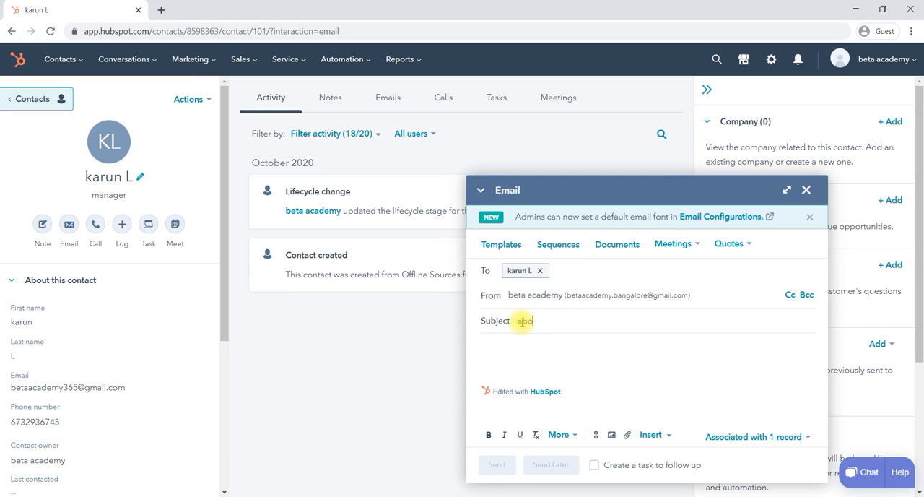
# - Write the email with the subject "about status" and the body text "dfnjkf fhreghr"
pyautogui.write('ut st')
pyautogui.click(528, 346)
pyautogui.write('dfnjkf fhregh')
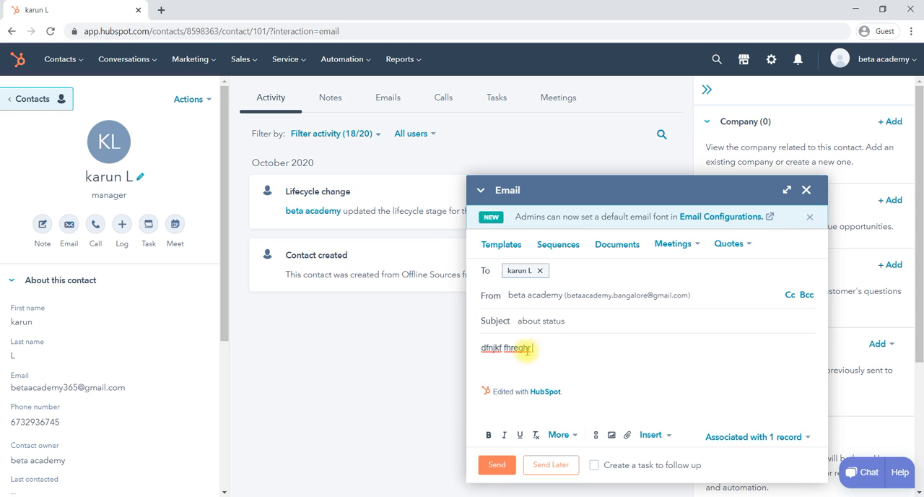
pyautogui.click(575, 435)
pyautogui.click(615, 367)
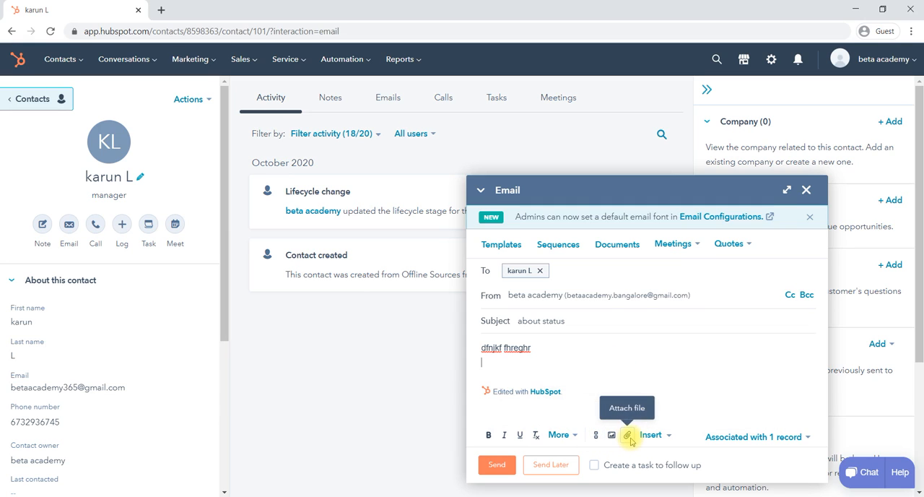
# - Check what can be inserted into the email body and send the "about status" email to the contact
pyautogui.click(670, 438)
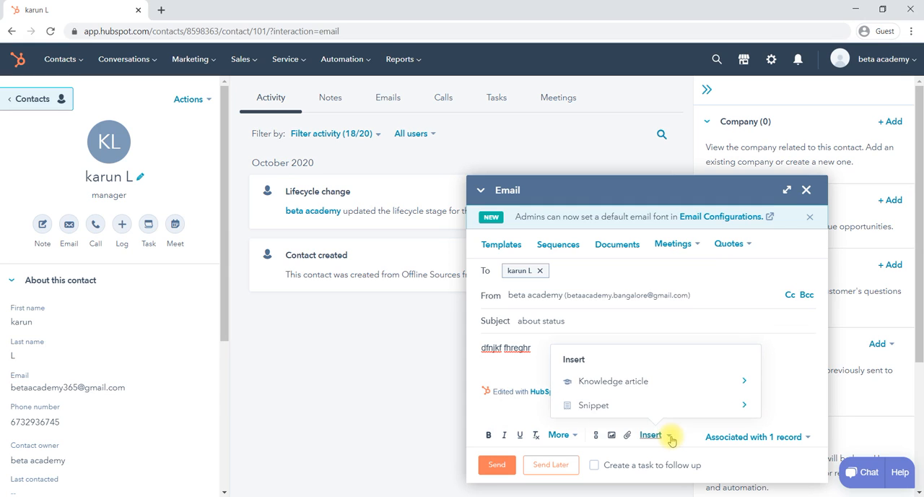
pyautogui.click(780, 390)
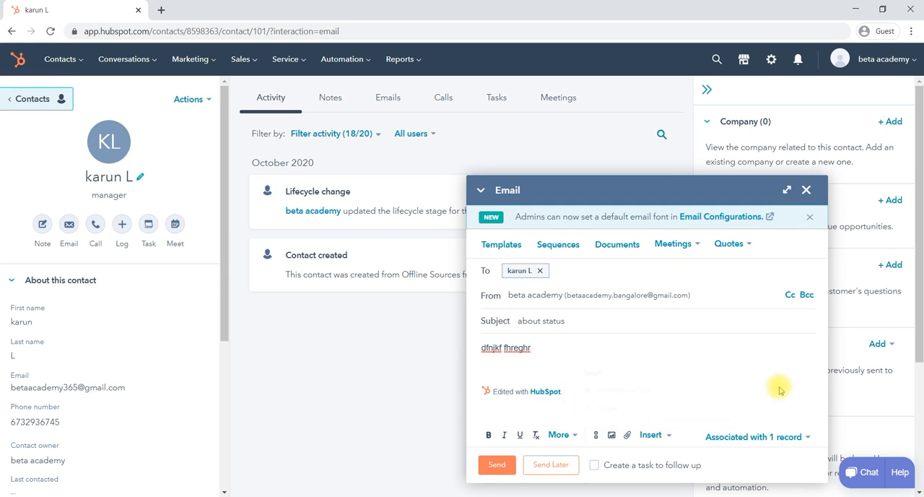
pyautogui.click(496, 465)
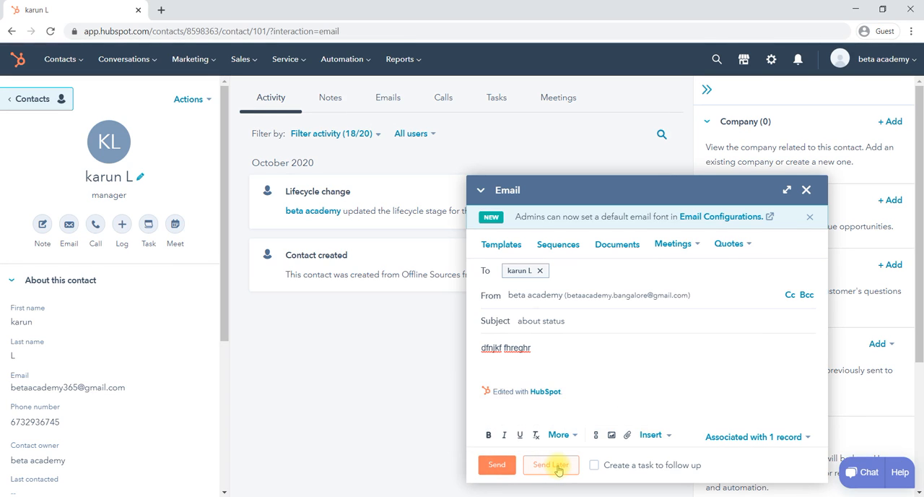
pyautogui.click(497, 465)
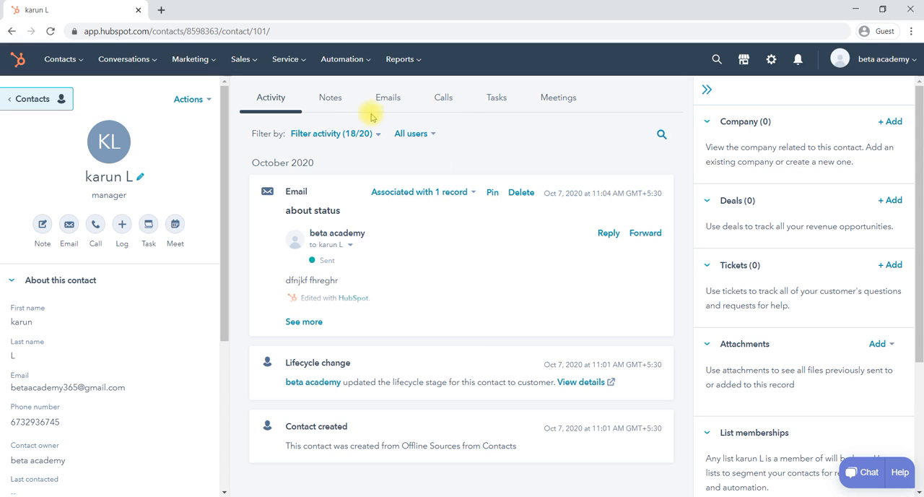
# - Look at the contact's notes and the blank note editor, closing it without writing a note
pyautogui.click(336, 101)
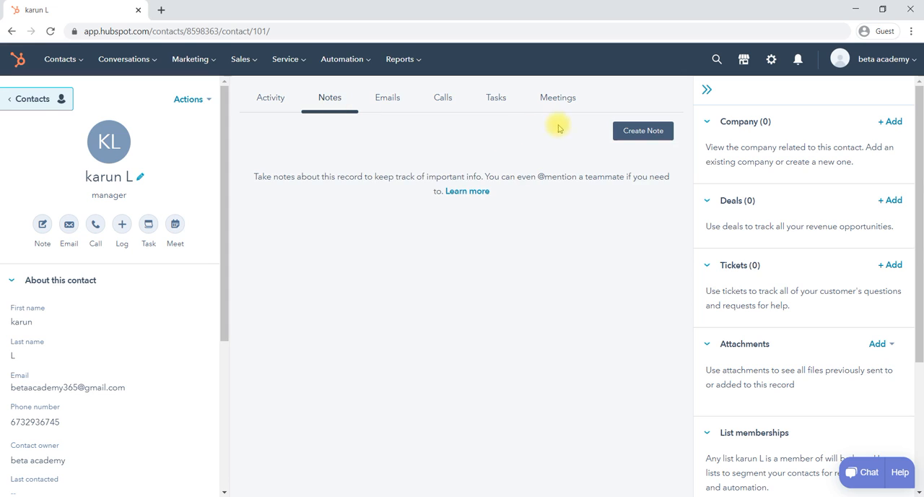
pyautogui.click(627, 136)
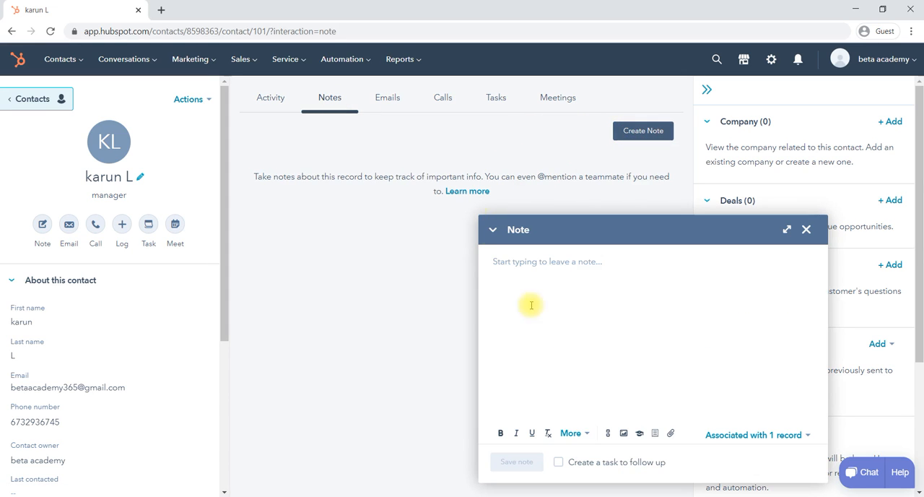
pyautogui.click(806, 229)
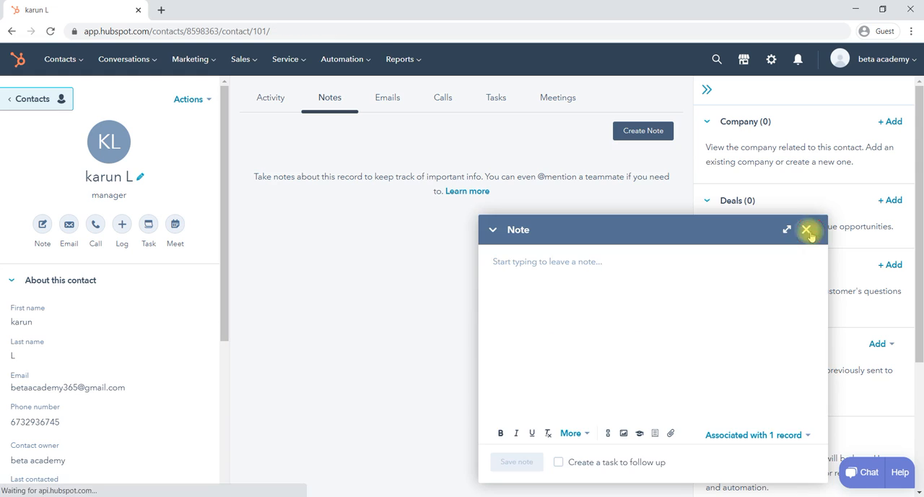
# - Look through the contact's emails, calls, tasks and meetings and the creation options offered for each
pyautogui.click(395, 101)
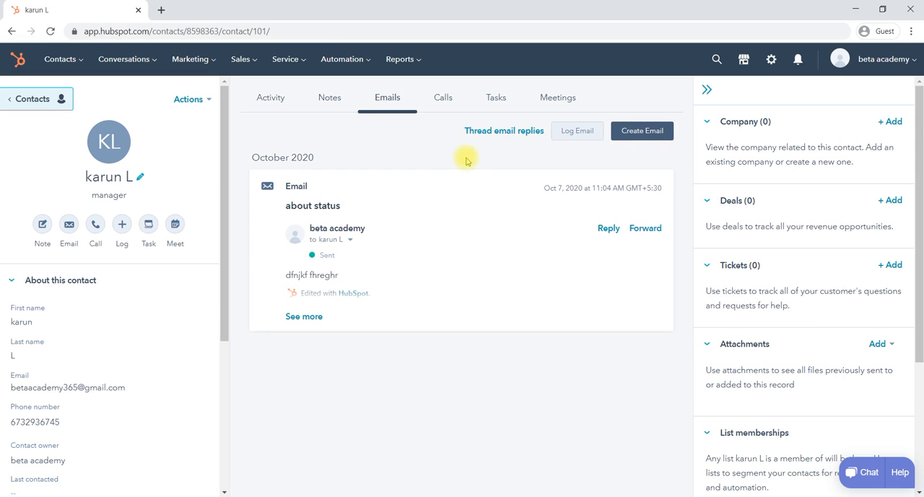
pyautogui.moveTo(371, 191)
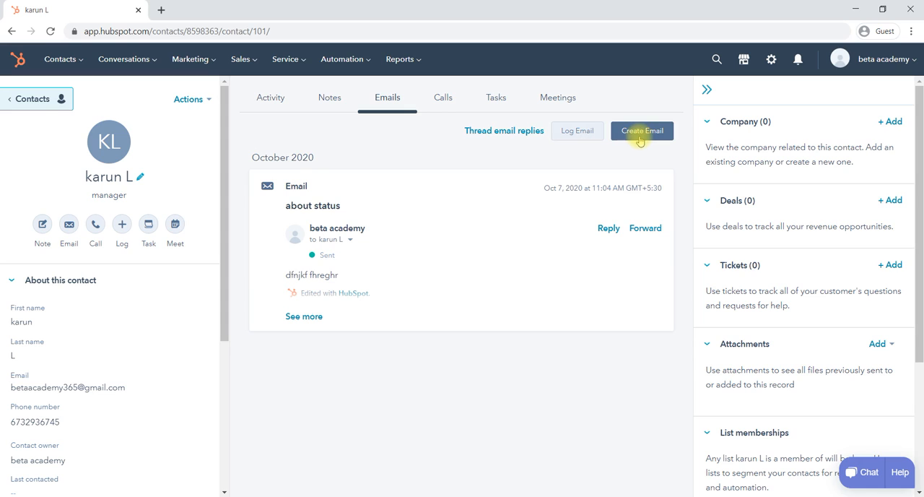
pyautogui.click(444, 108)
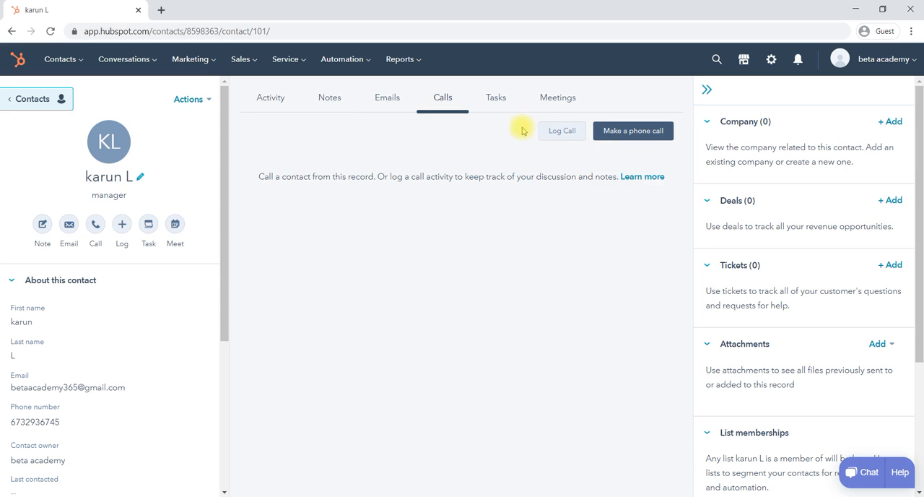
pyautogui.click(494, 99)
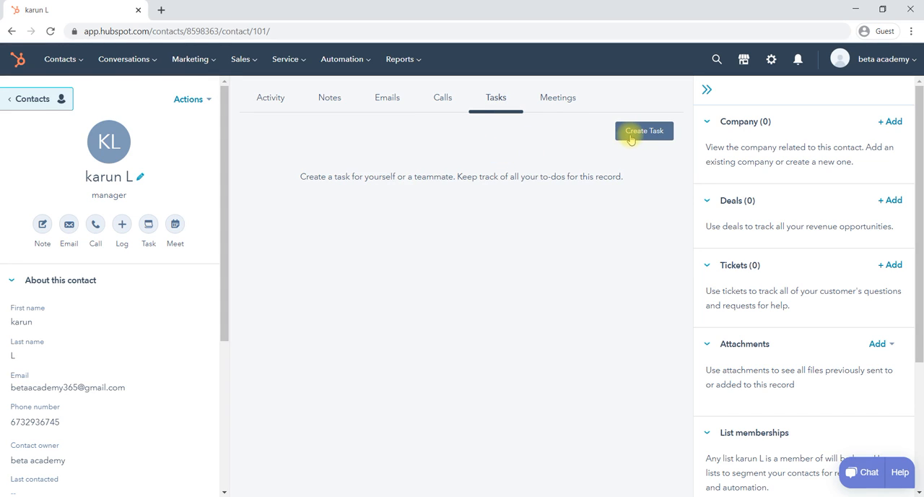
pyautogui.click(573, 103)
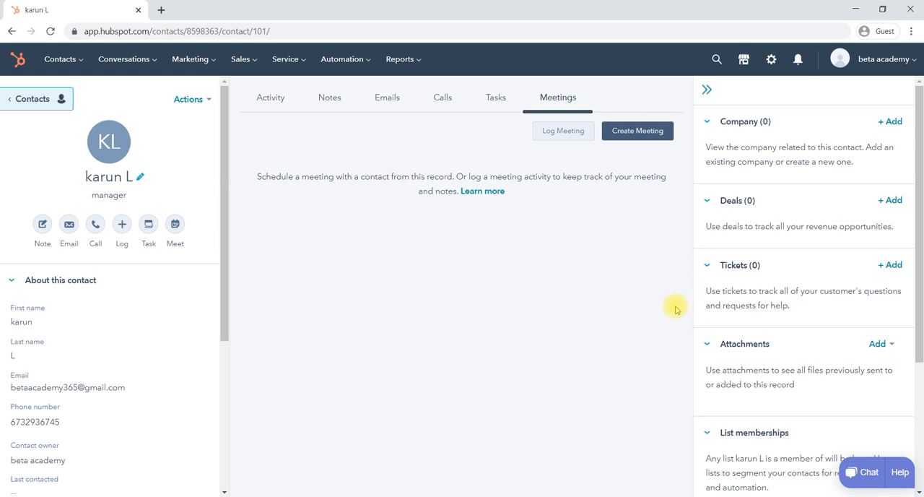
# - Examine the form for adding a new deal to the contact and cancel it without creating a deal
pyautogui.scroll(-1, 788, 396)
pyautogui.scroll(1, 789, 396)
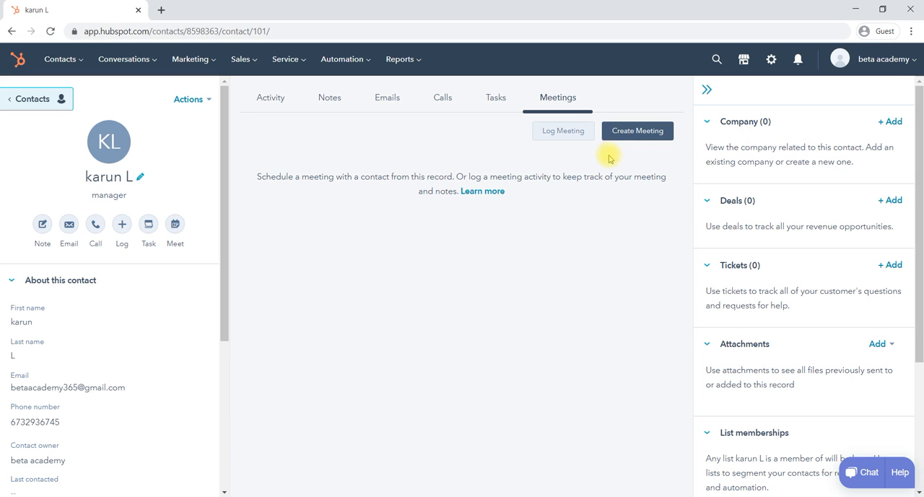
pyautogui.click(888, 203)
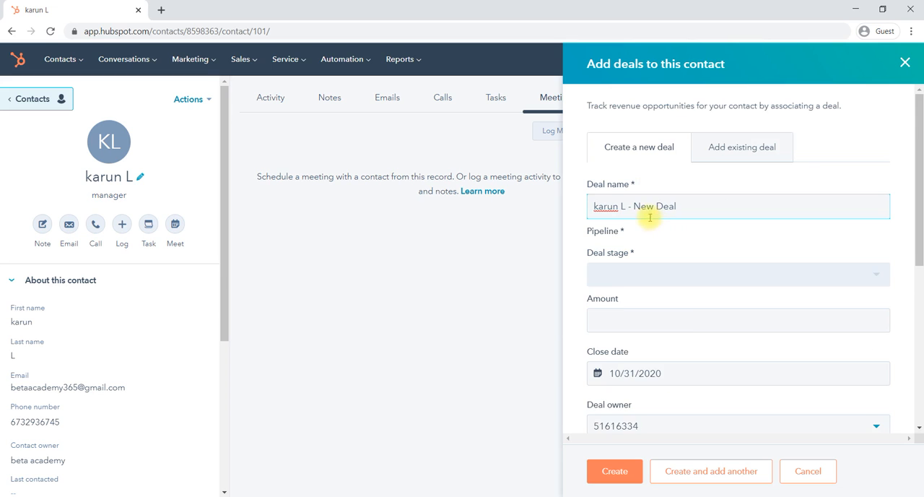
pyautogui.scroll(-5, 685, 326)
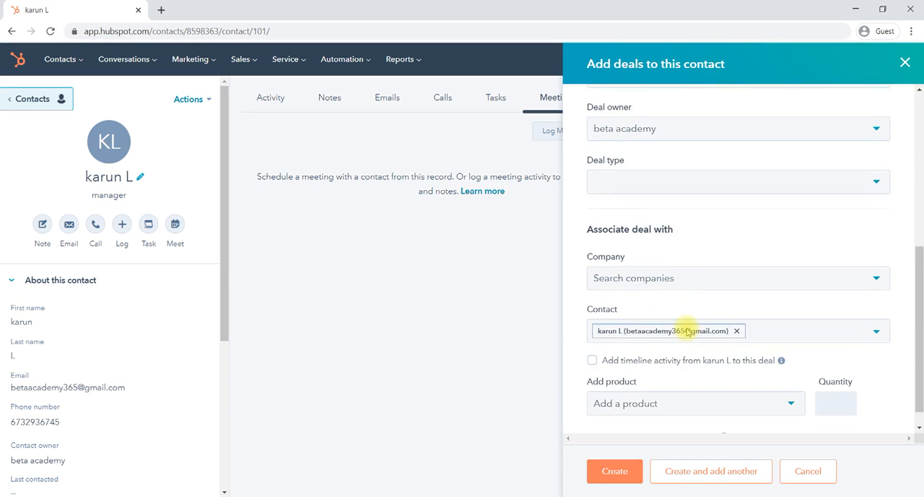
pyautogui.scroll(-1, 687, 332)
pyautogui.click(805, 472)
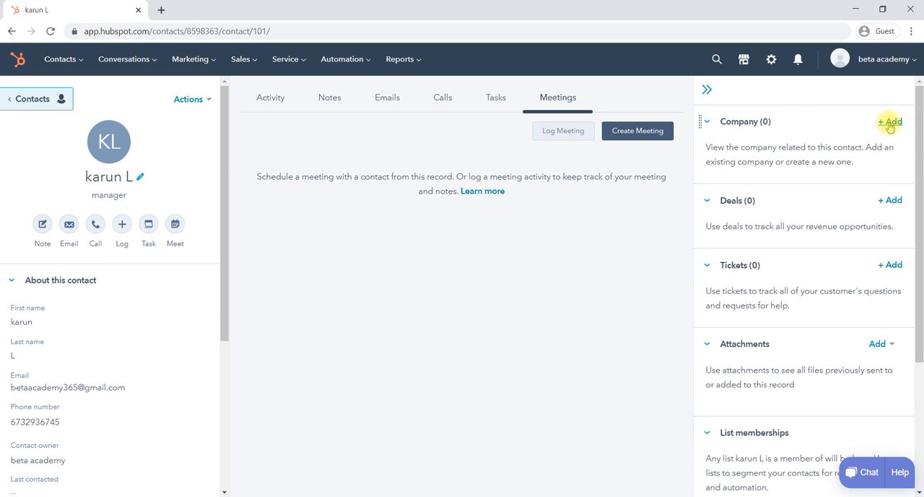
# - Examine the contact's attachment options, list memberships and playbooks, and collapse and restore the sidebar of associated records
pyautogui.scroll(-2, 803, 293)
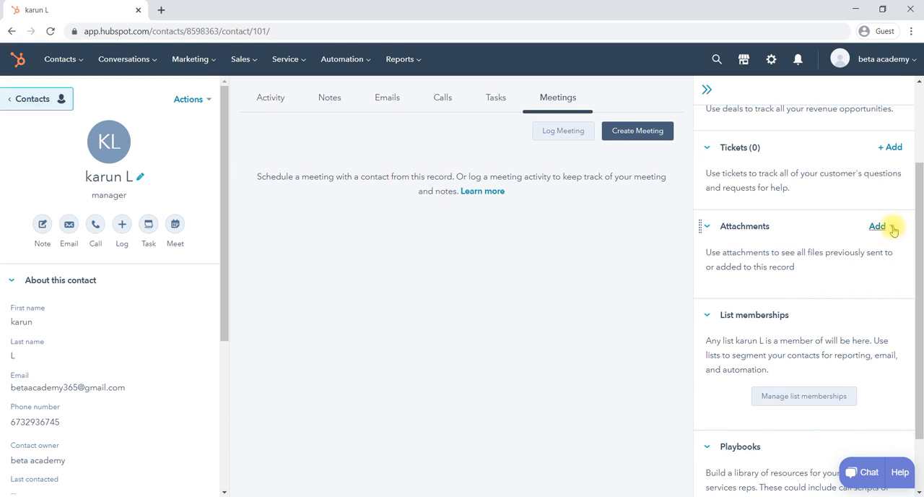
pyautogui.click(892, 227)
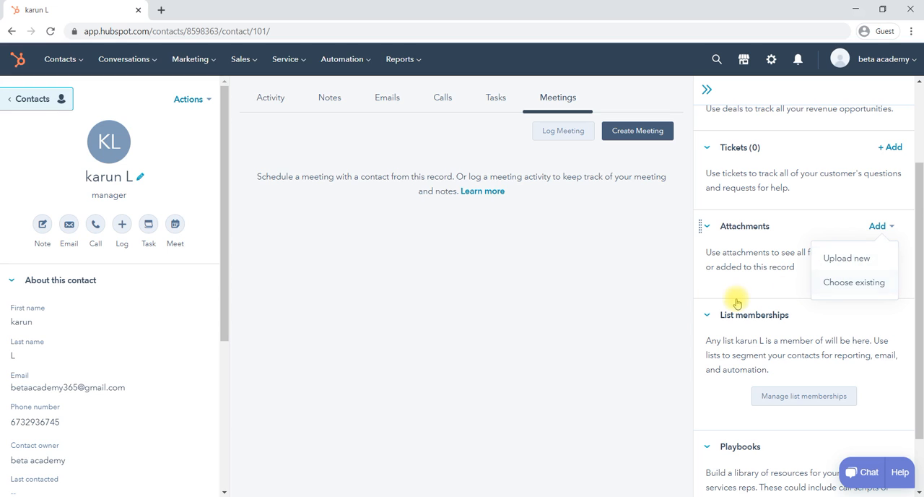
pyautogui.click(589, 317)
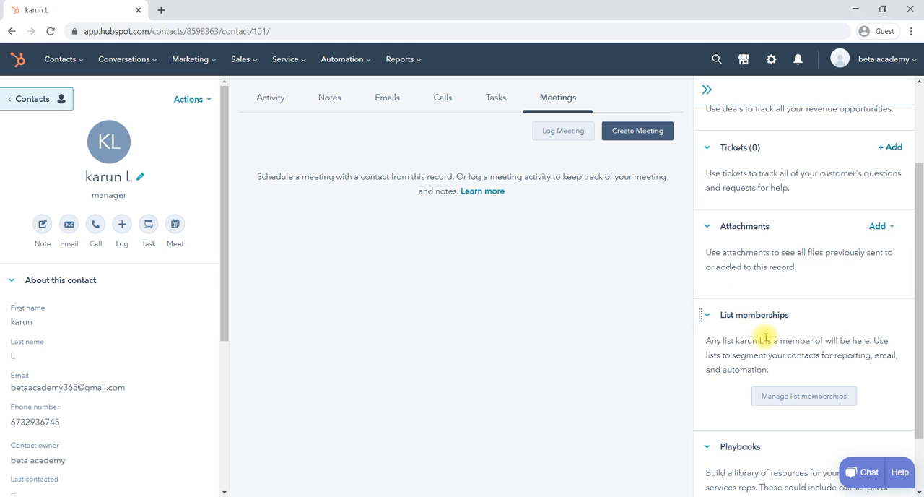
pyautogui.scroll(-1, 763, 337)
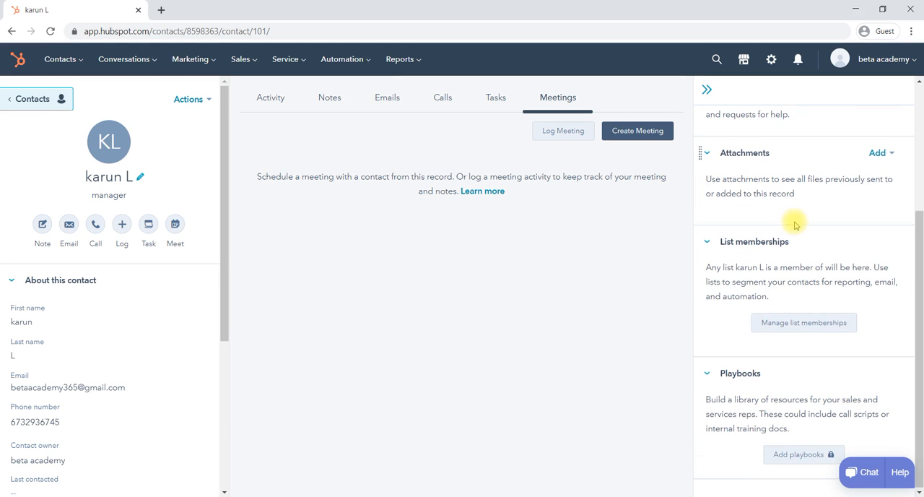
pyautogui.scroll(3, 794, 223)
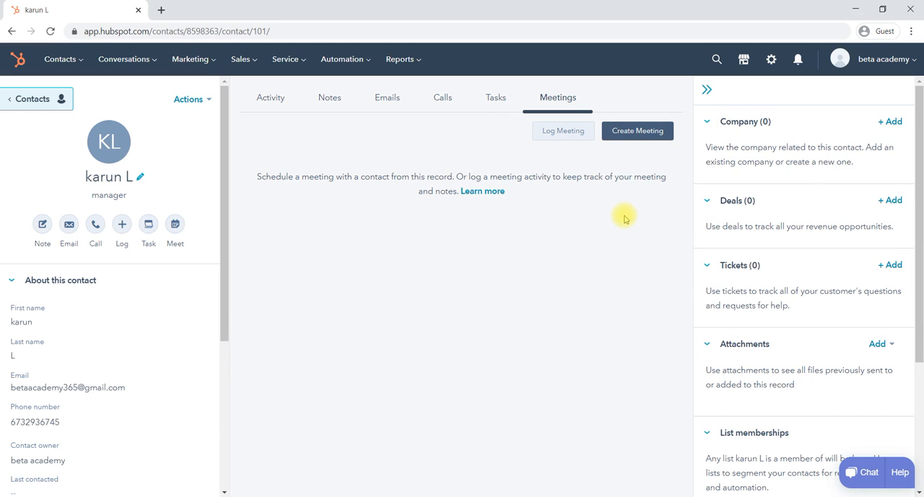
pyautogui.click(707, 88)
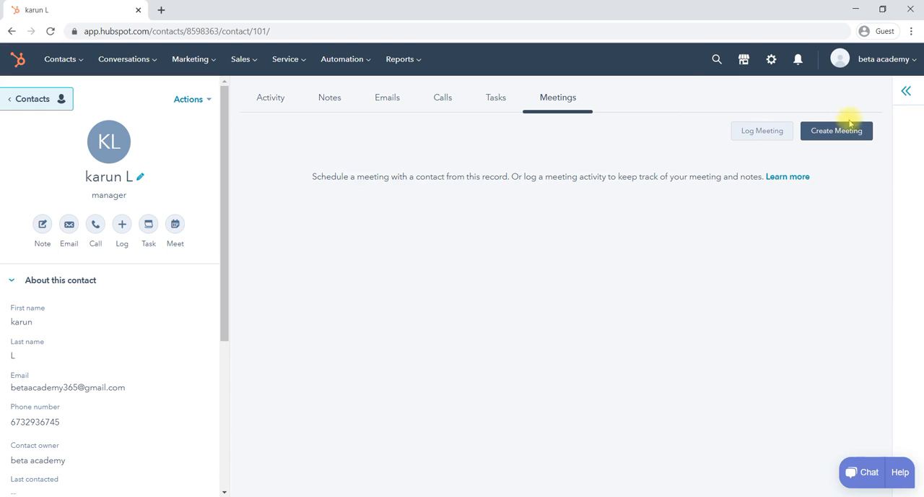
pyautogui.click(904, 97)
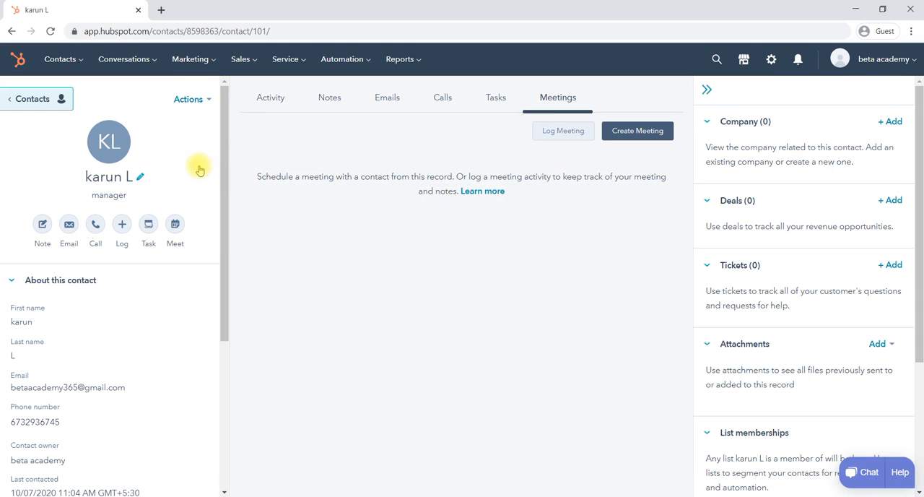
# - Reopen the new contact's record from the list of all contacts and return to that list
pyautogui.click(72, 62)
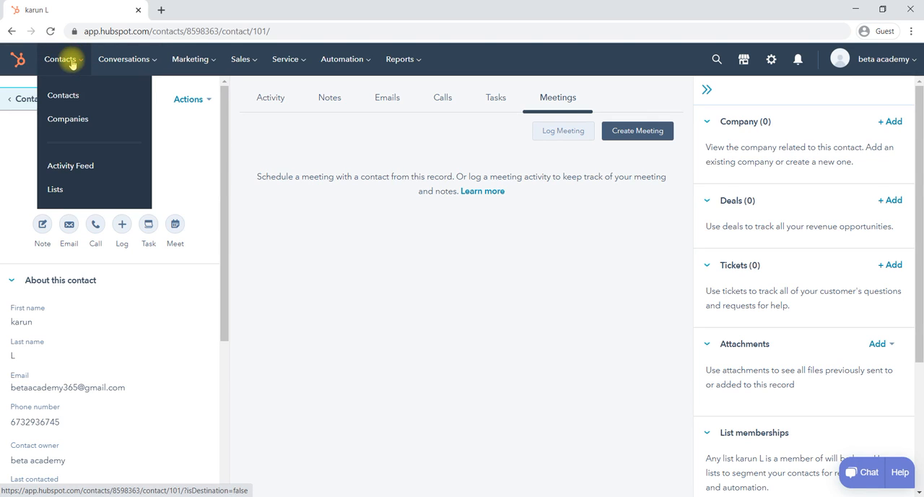
pyautogui.click(95, 97)
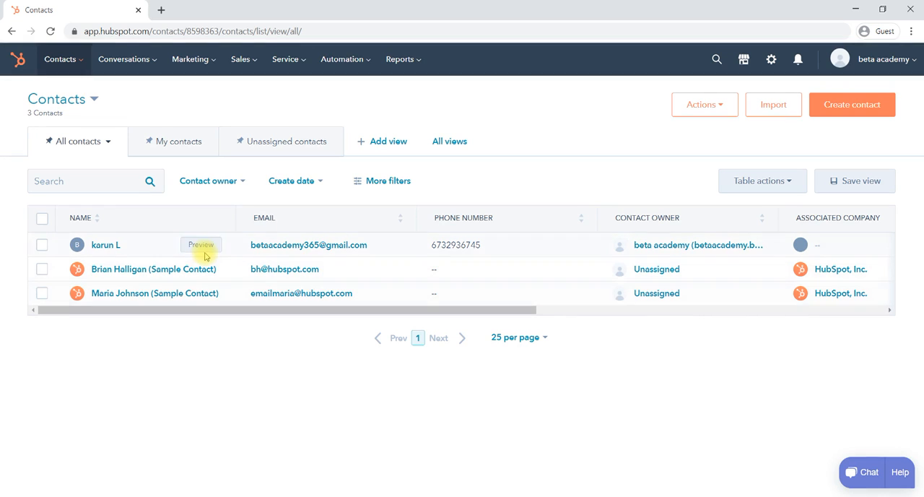
pyautogui.click(106, 246)
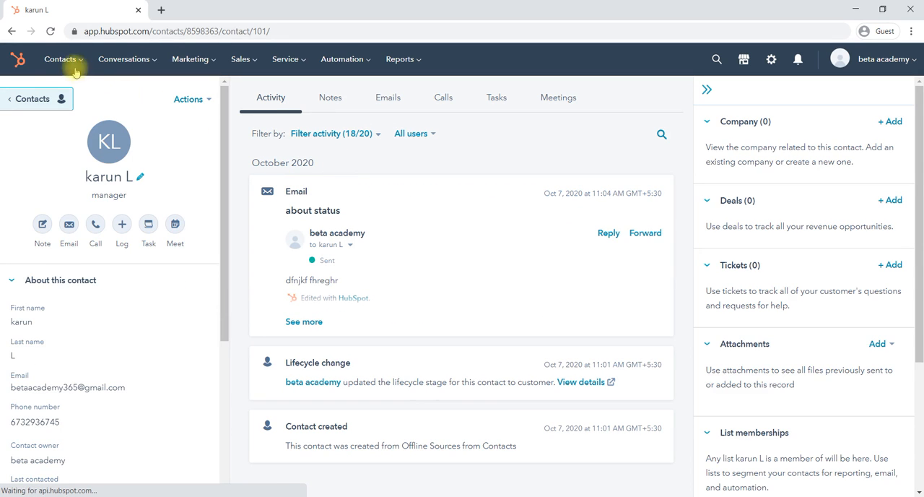
pyautogui.moveTo(83, 64)
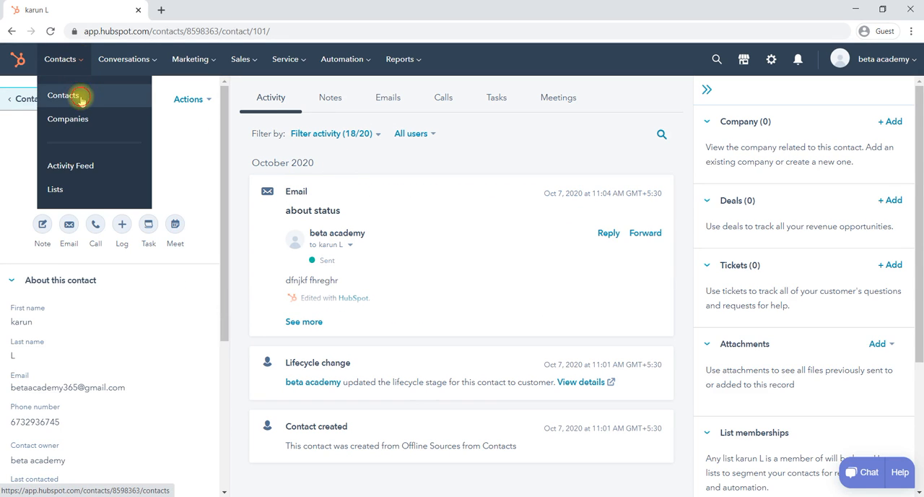
pyautogui.click(81, 96)
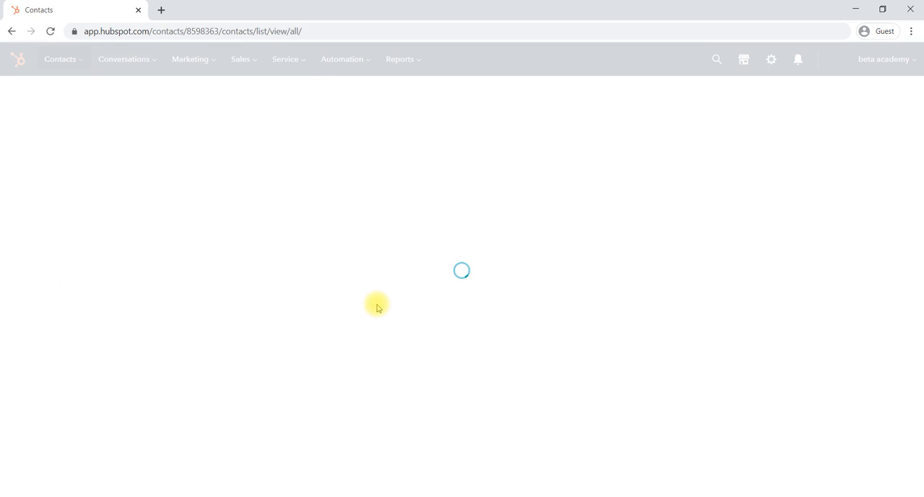